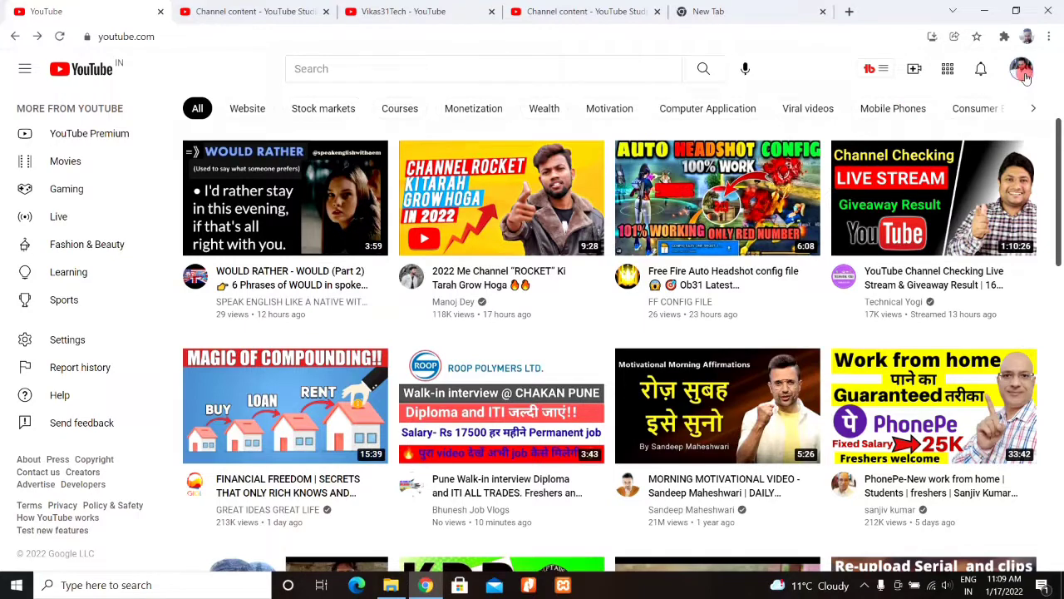
Step: Open the monetization settings of the published Paytm UPI ID video and view its on/off options
click(1025, 76)
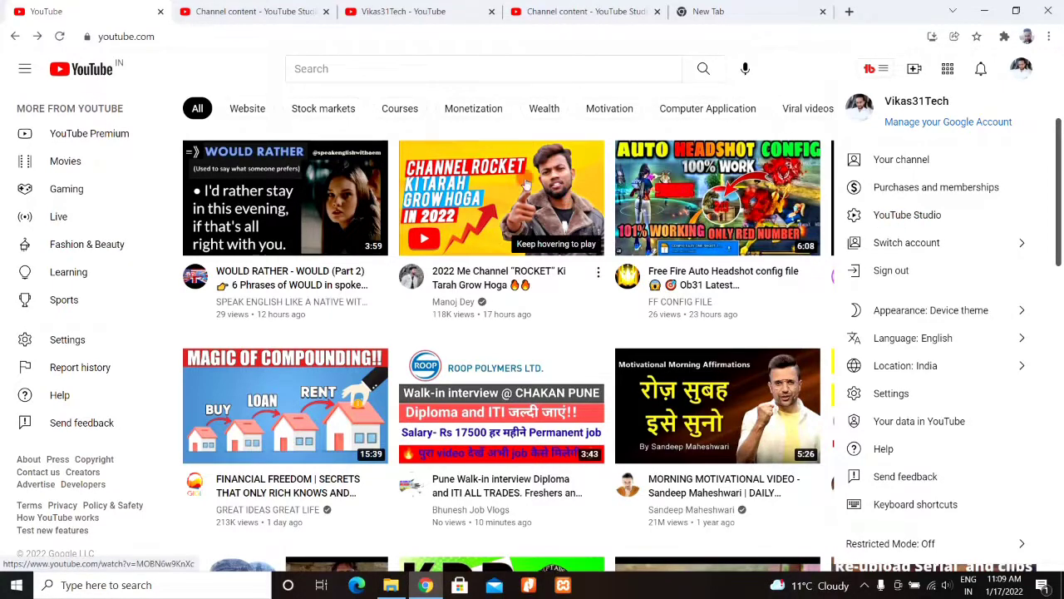
click(252, 13)
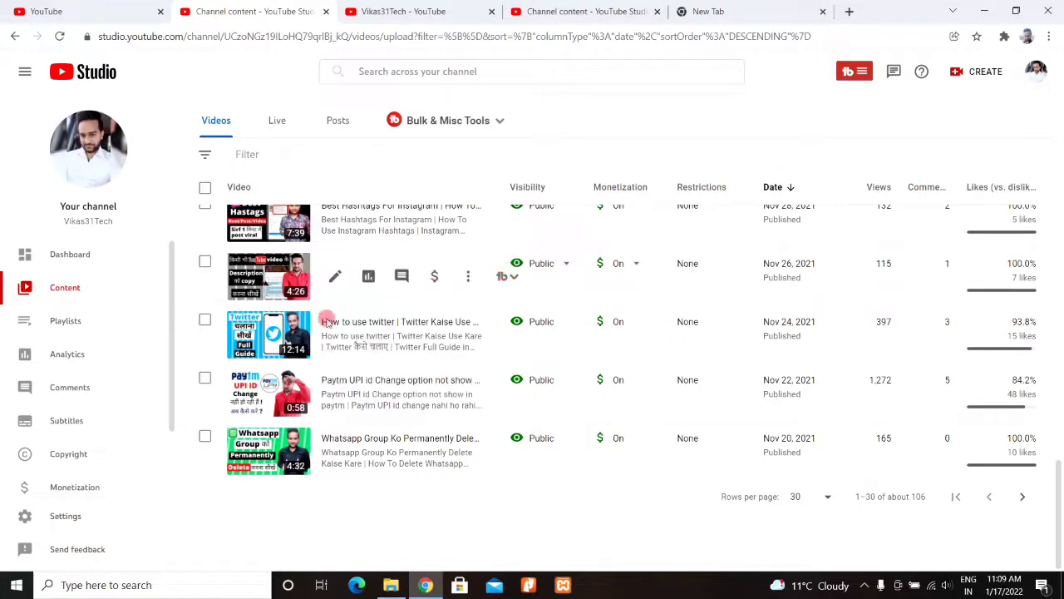
click(274, 402)
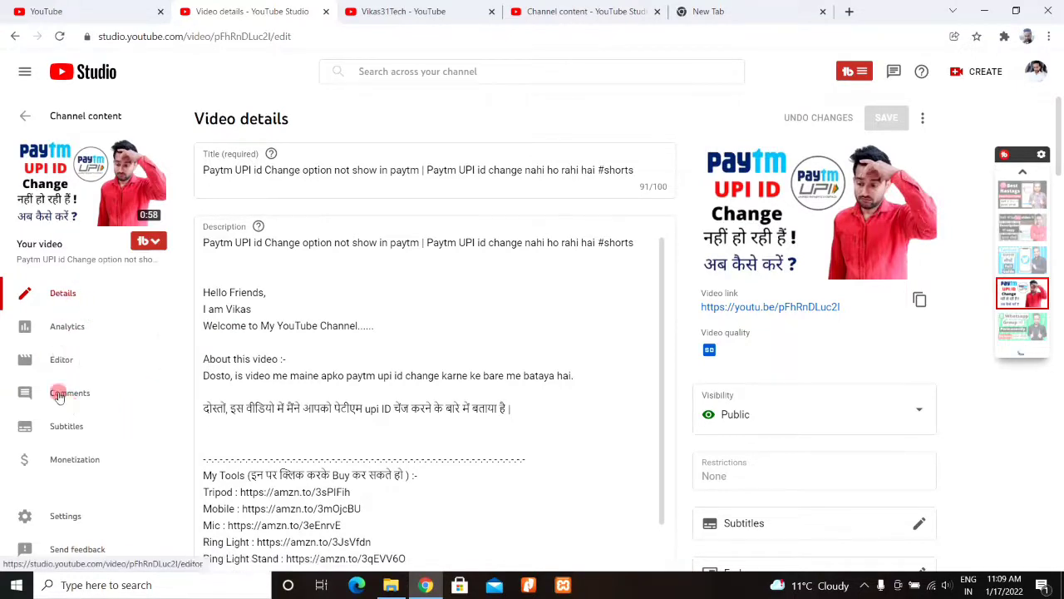
click(83, 461)
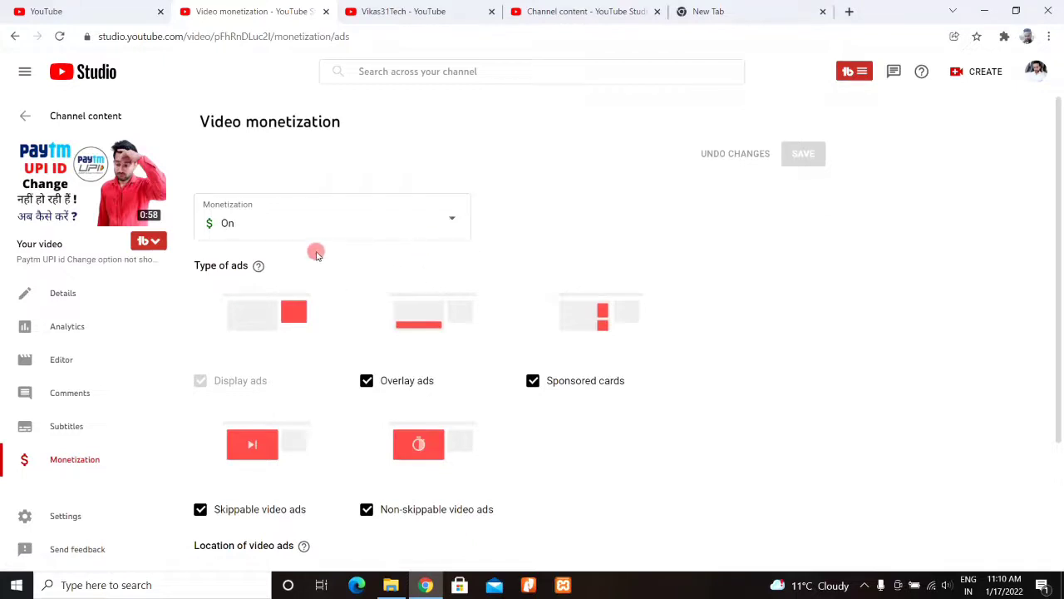
click(446, 224)
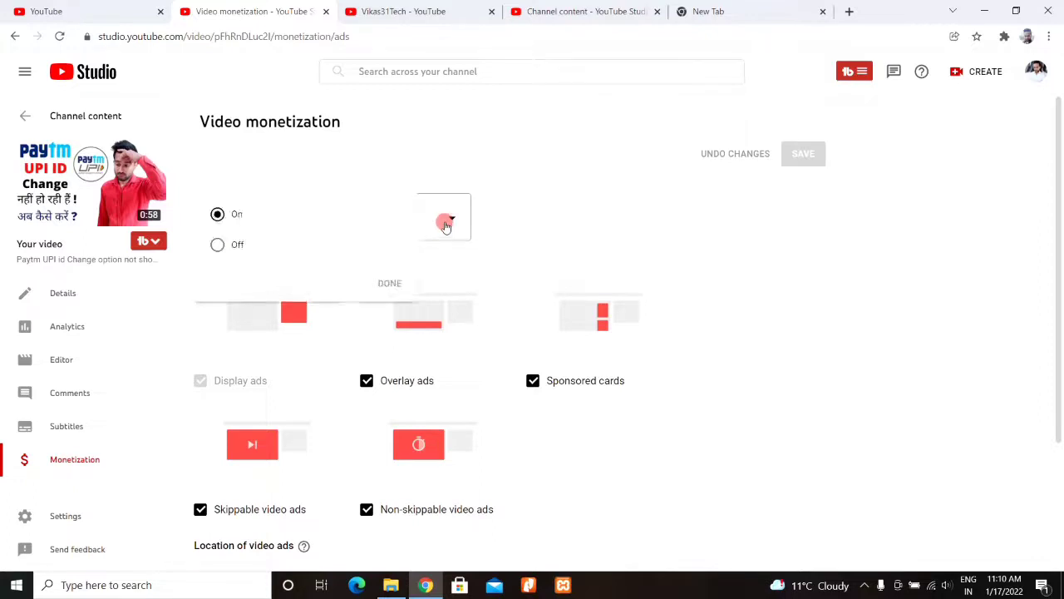
click(258, 241)
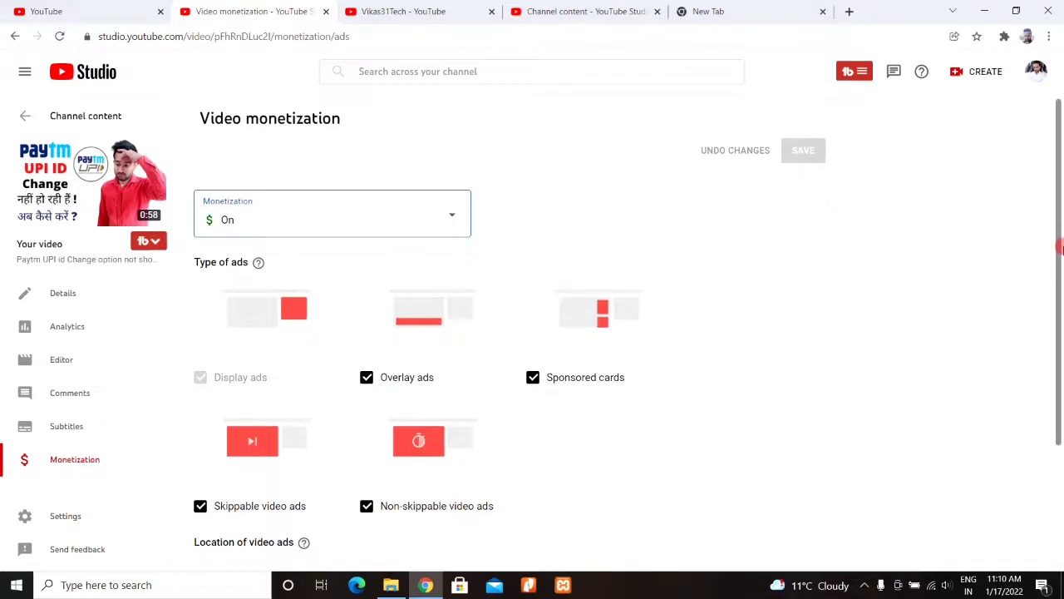
Step: Turn the Sponsored cards ad type off and back on for the Paytm video
scroll(1060, 225, down, 1)
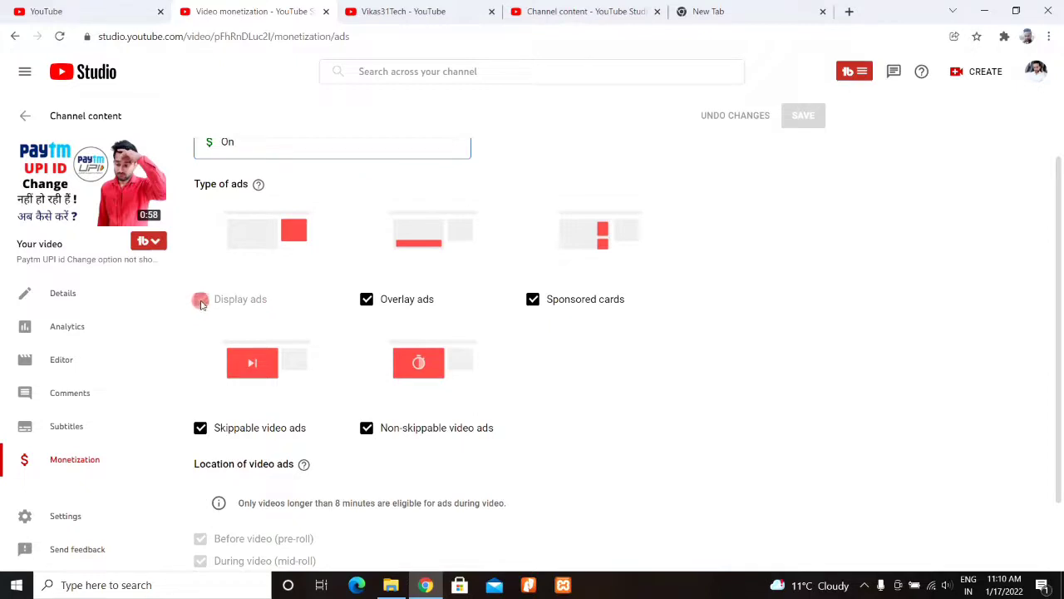
click(275, 302)
click(534, 301)
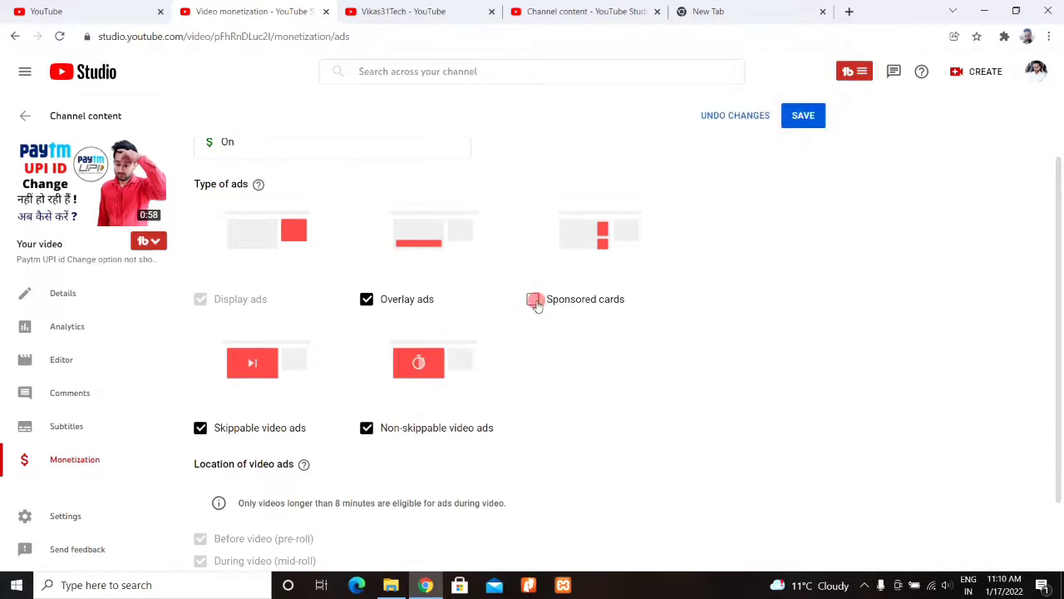
click(817, 121)
click(533, 302)
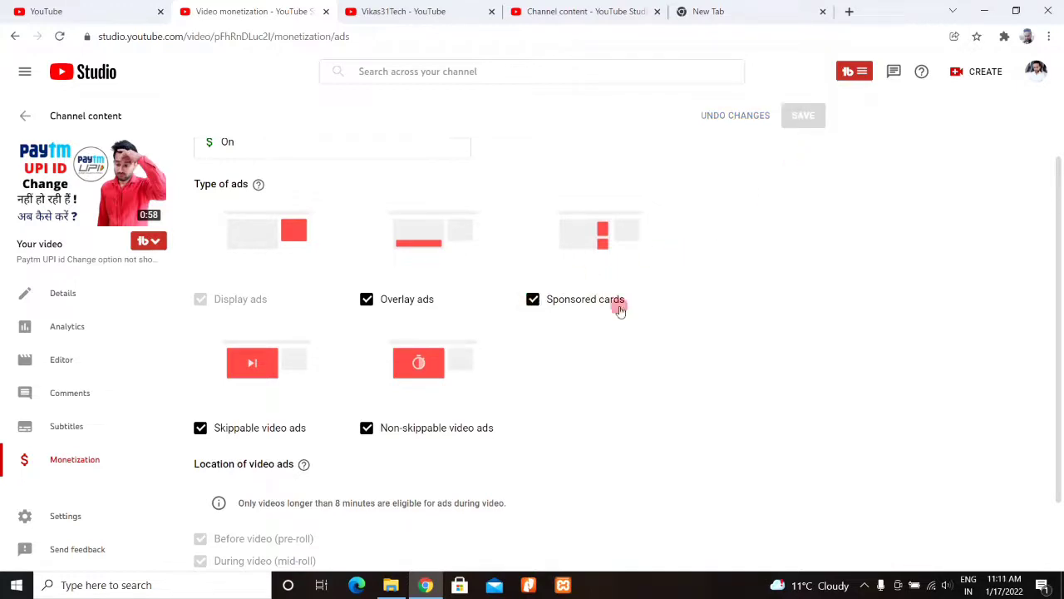
Step: Examine the pre-roll, mid-roll and post-roll ad location options for the Paytm video
scroll(244, 389, down, 1)
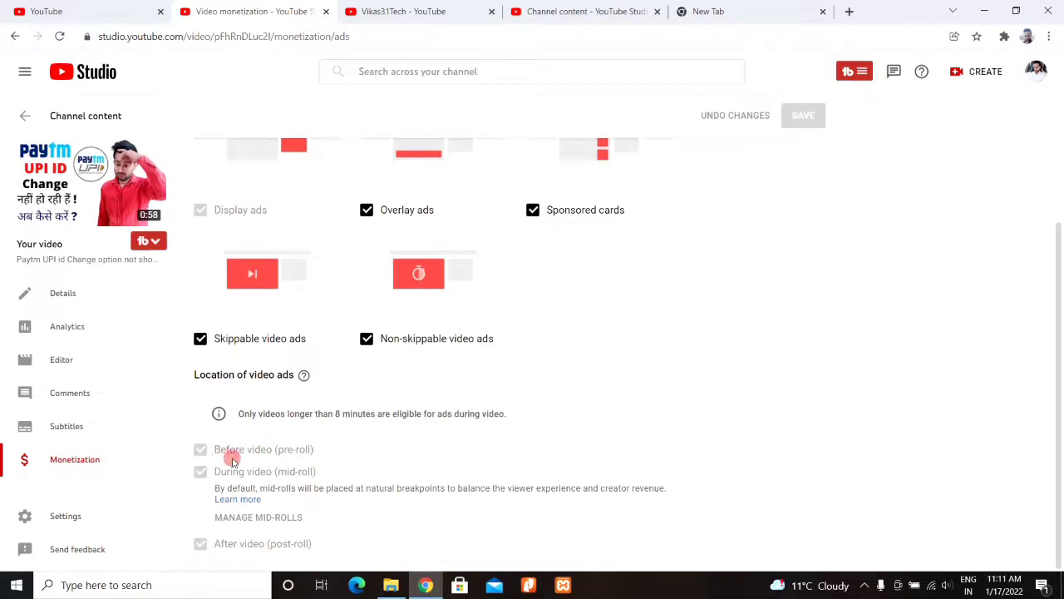
triple_click(280, 457)
drag(280, 463, 267, 524)
click(617, 366)
Step: Switch to the draft upload "google adsense me adress verification online kaise kare", view its details and go to its monetization stage
click(969, 75)
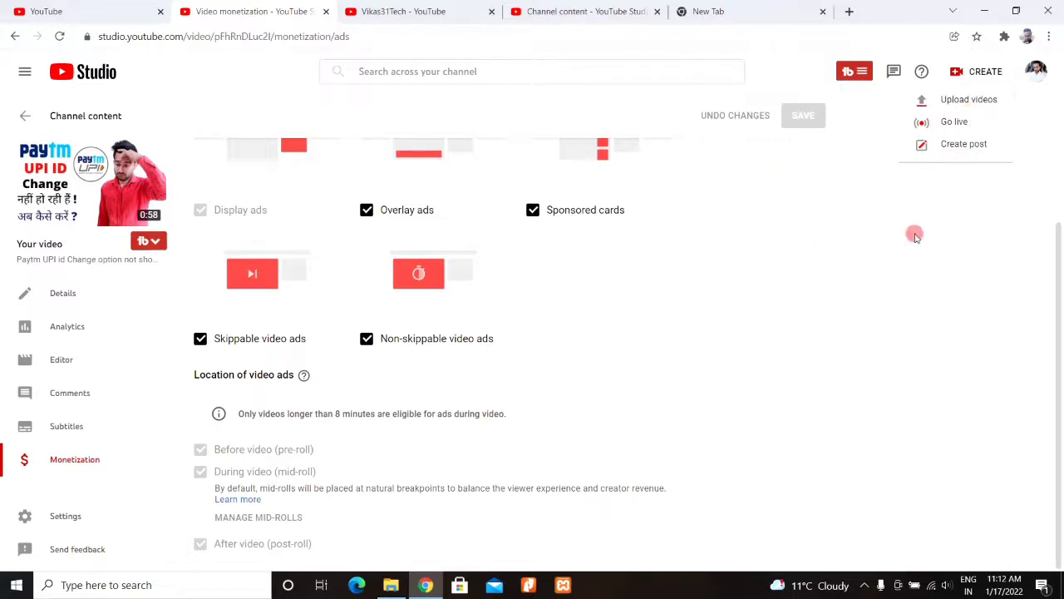
click(579, 12)
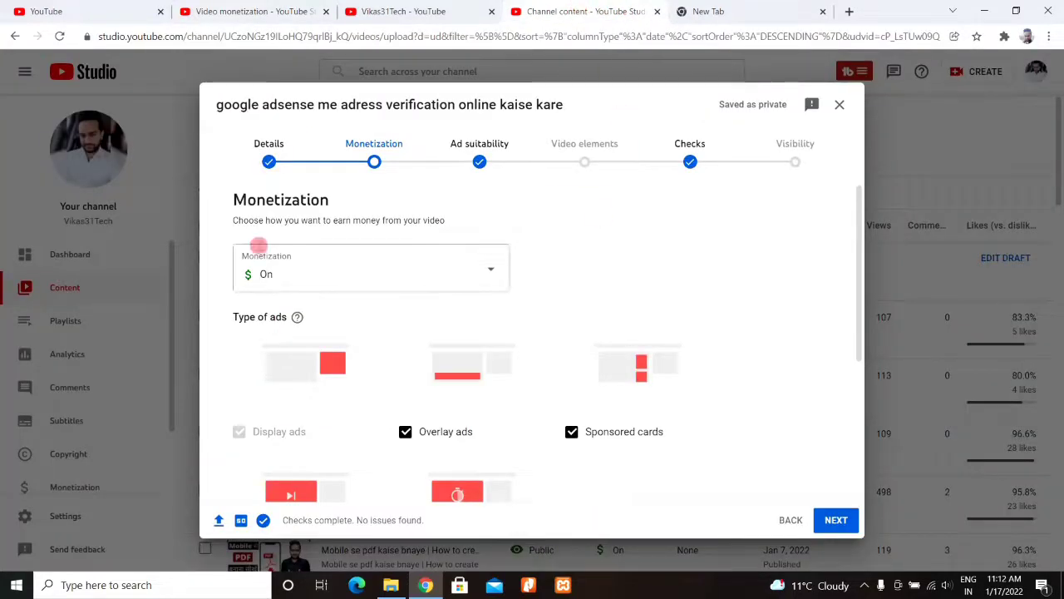
click(263, 162)
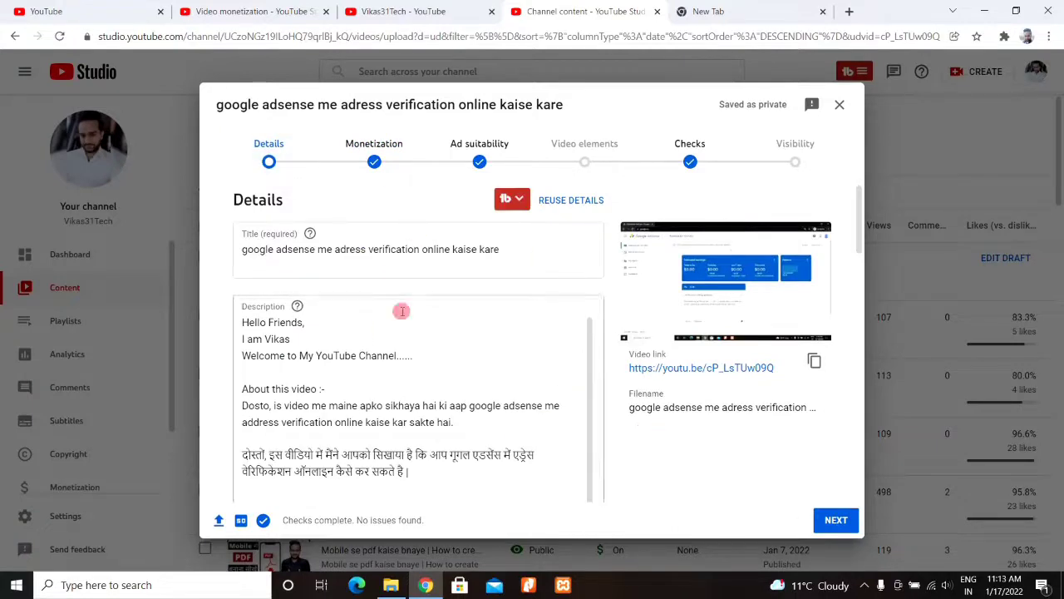
click(375, 164)
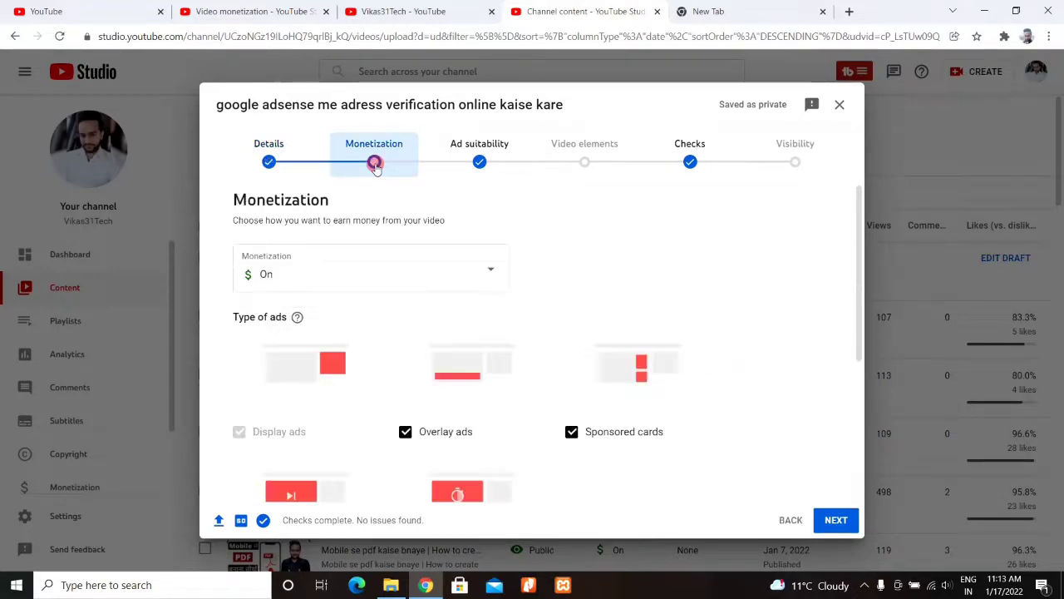
Step: Examine the draft's monetization on/off options, ad types and video ad locations
click(468, 279)
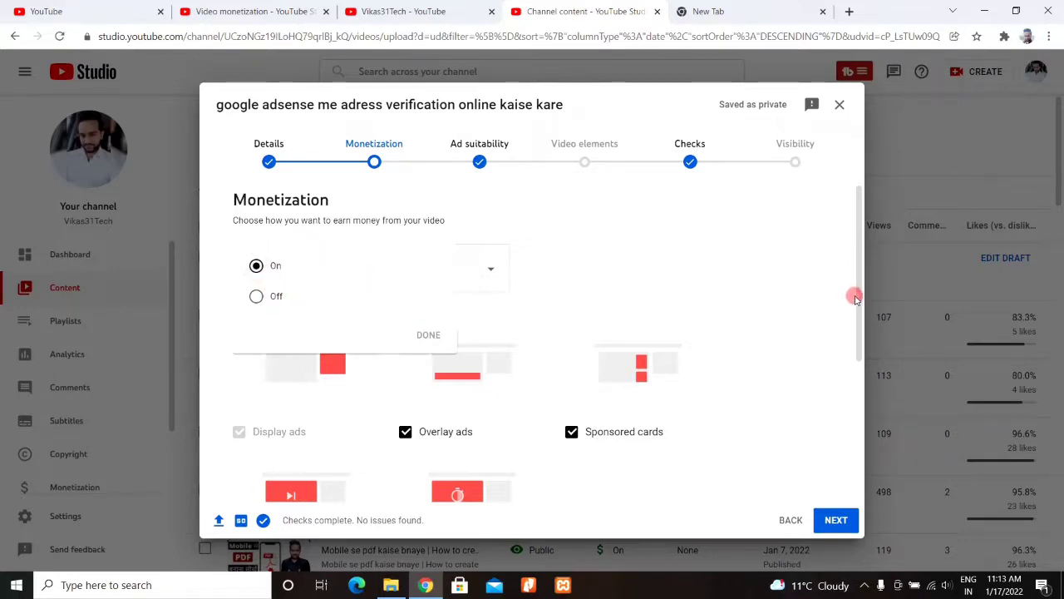
click(677, 275)
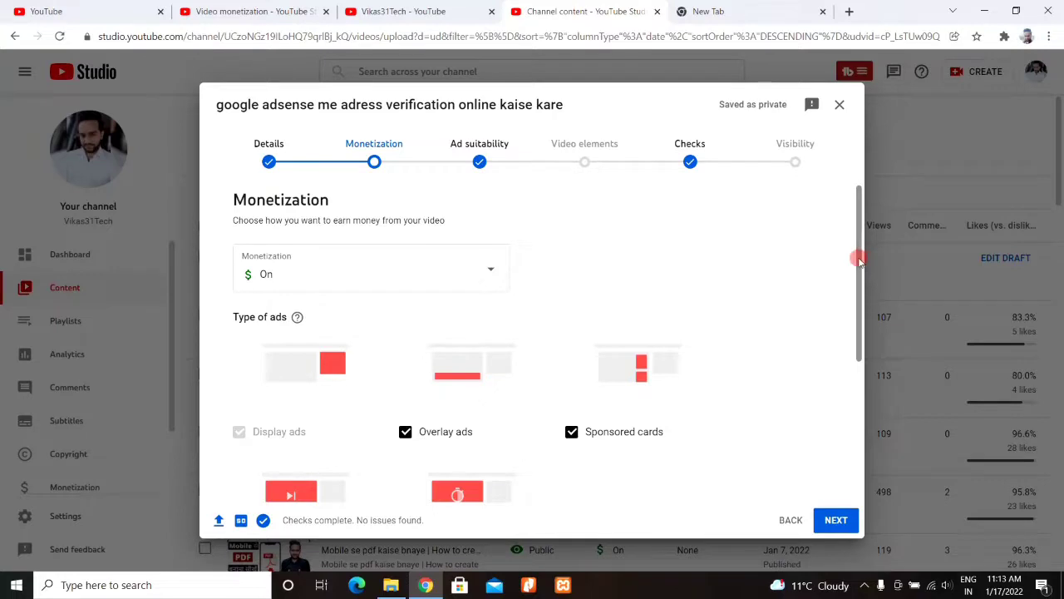
scroll(279, 266, down, 1)
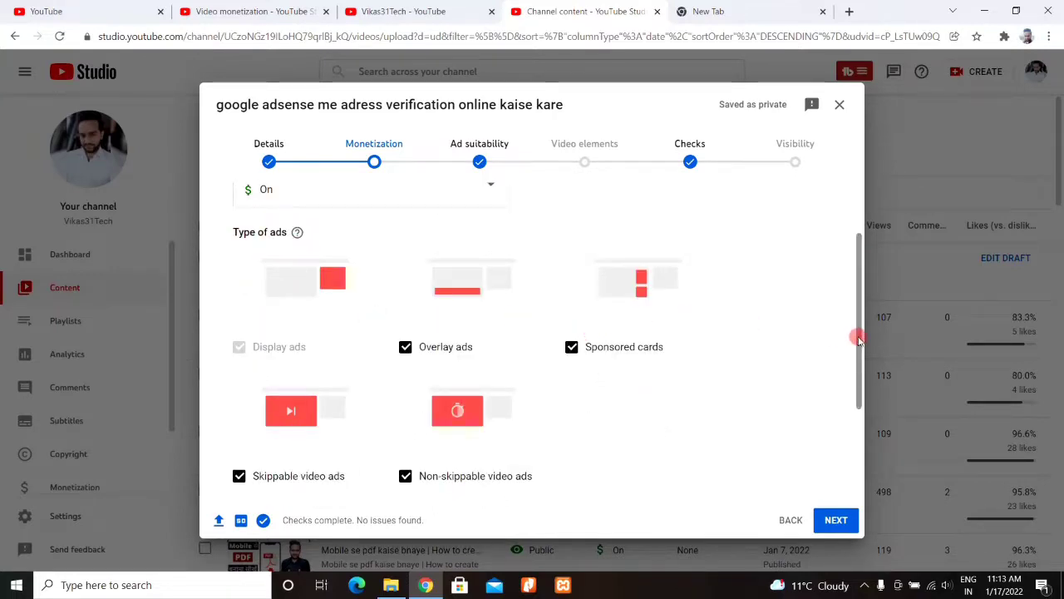
drag(860, 339, 859, 399)
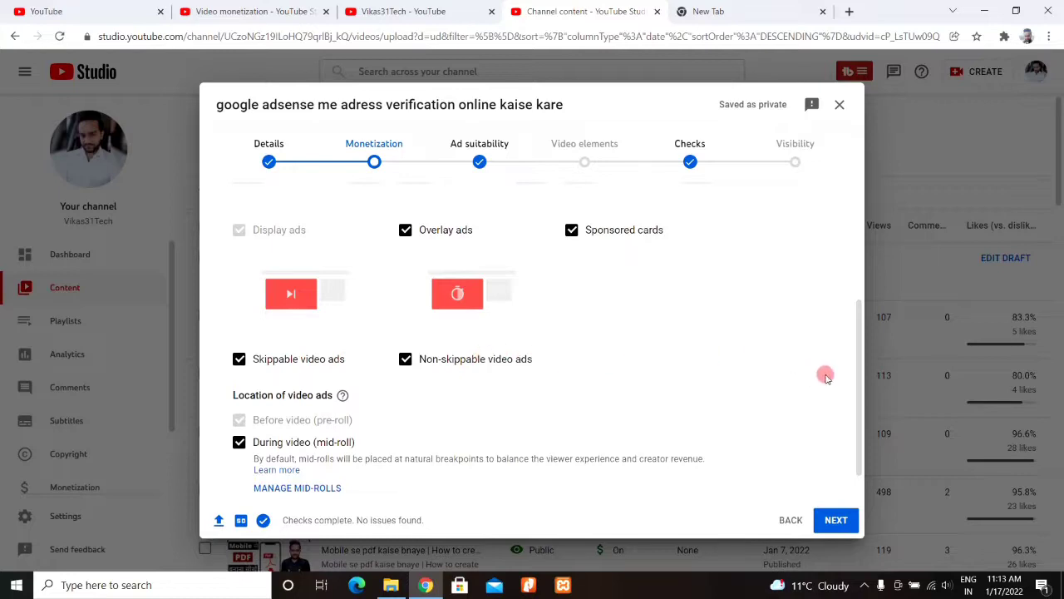
drag(860, 380, 859, 424)
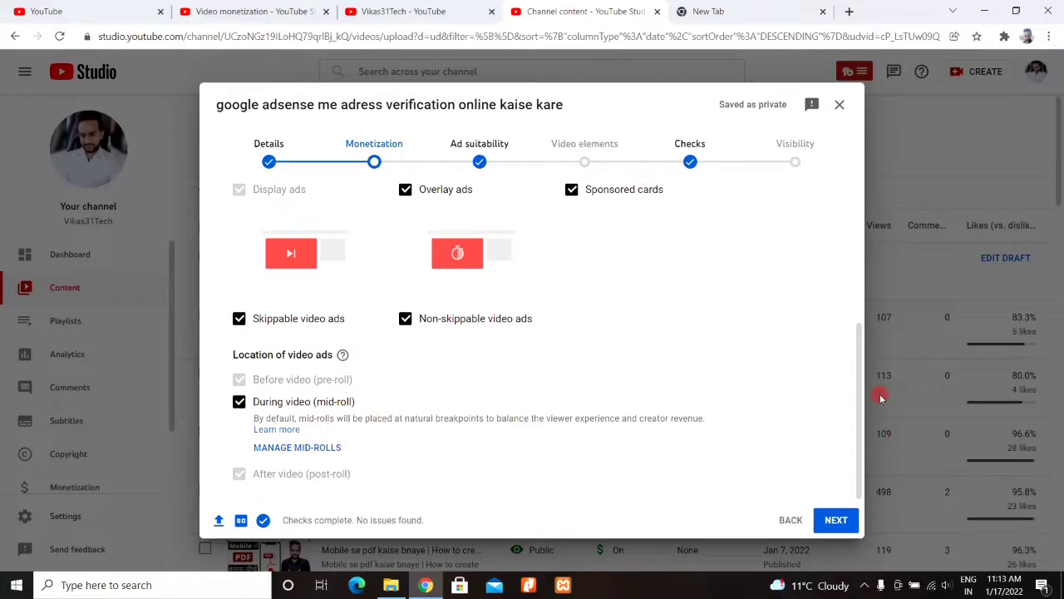
mouse_move(862, 405)
mouse_down()
mouse_move(839, 189)
mouse_move(860, 226)
mouse_move(864, 385)
mouse_up()
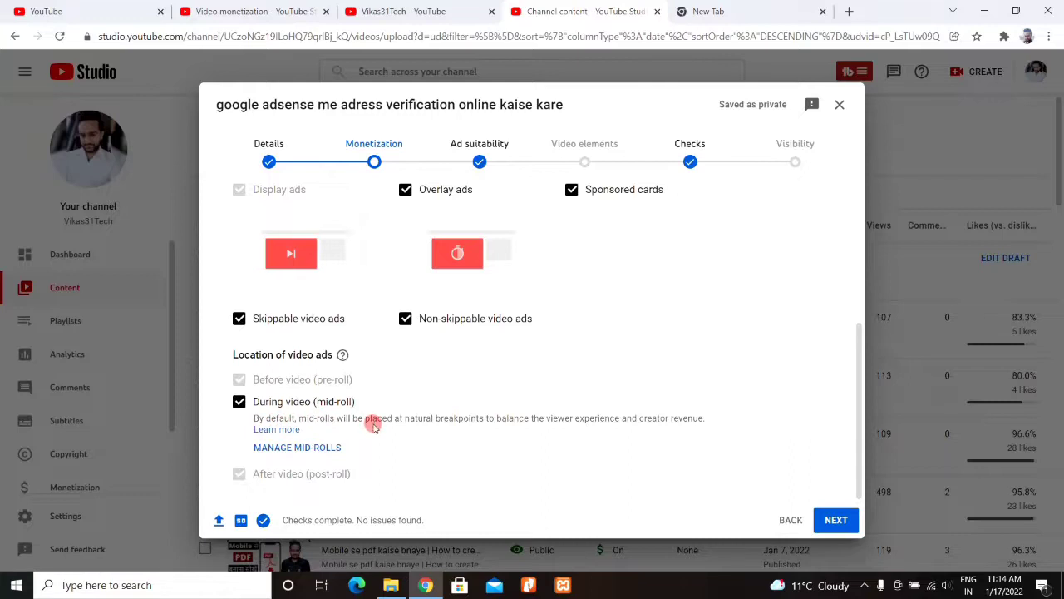
Step: Open mid-roll management for the draft and delete both existing ad breaks
click(317, 450)
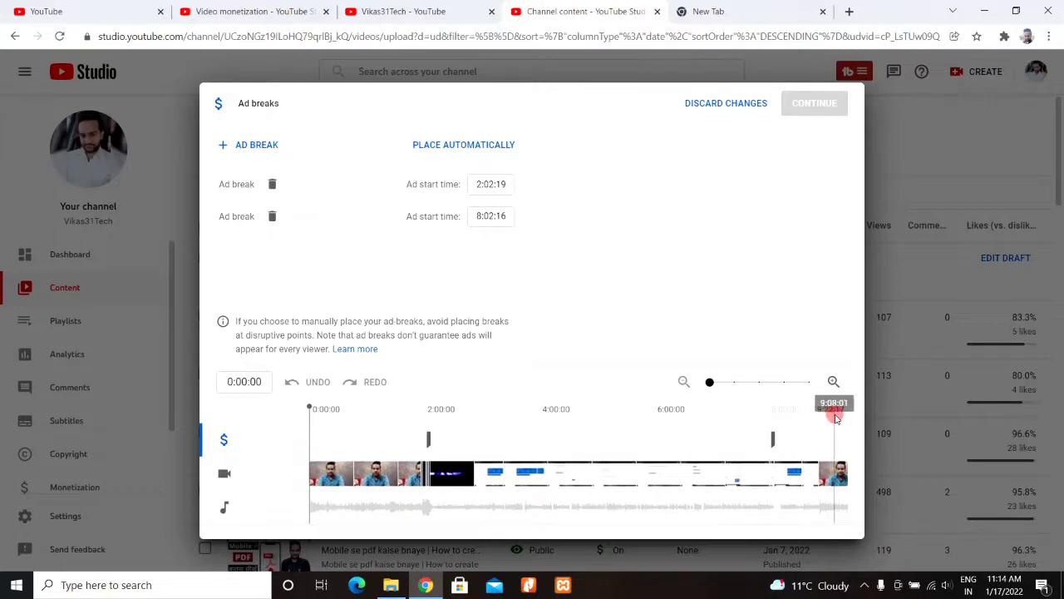
click(272, 217)
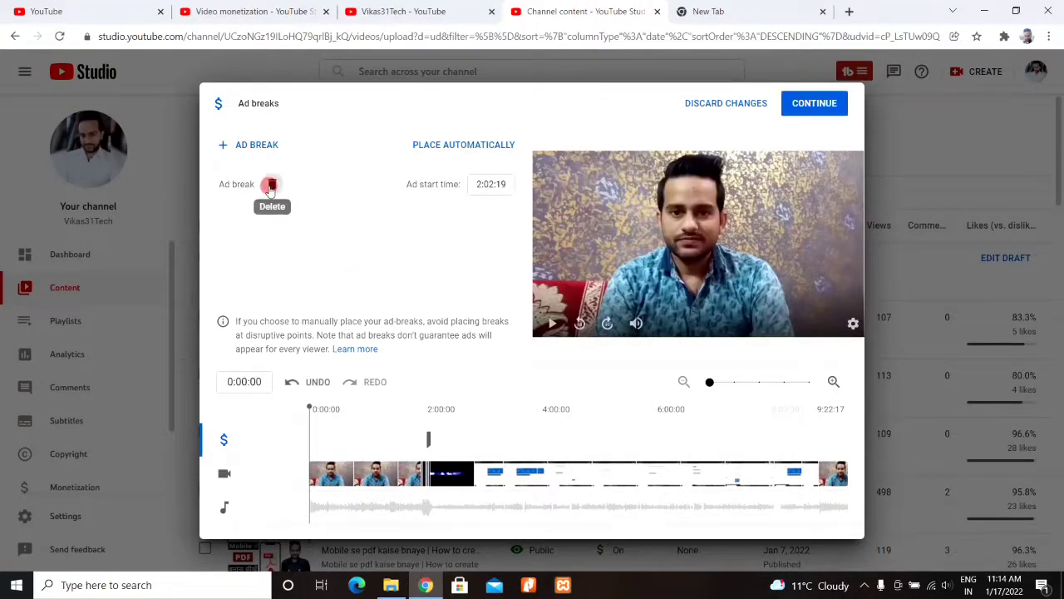
click(271, 185)
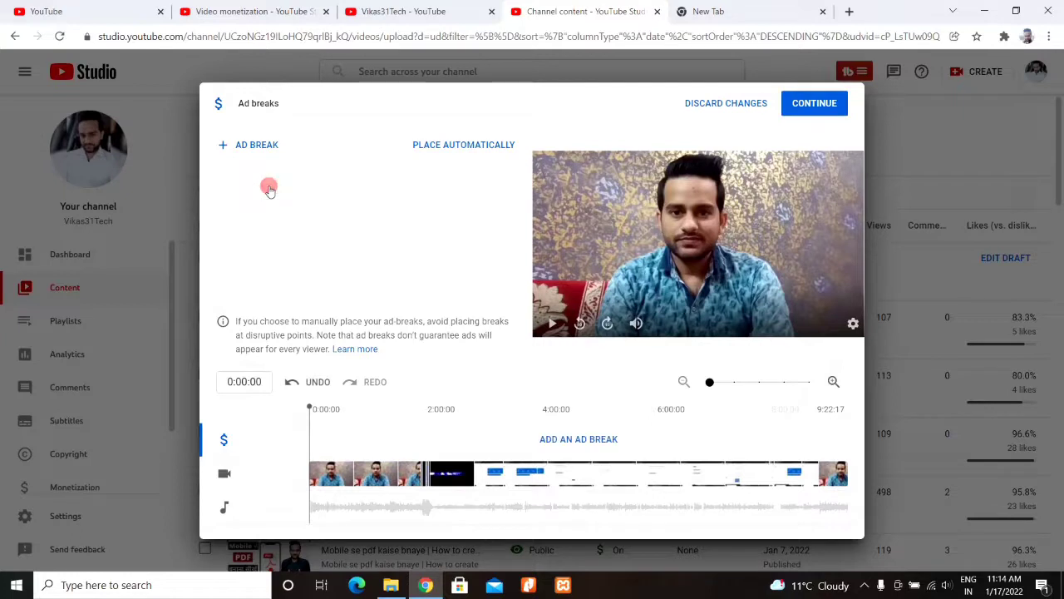
Step: Add two ad breaks to the draft video, starting at 1:00:00 and 4:00:00
click(241, 146)
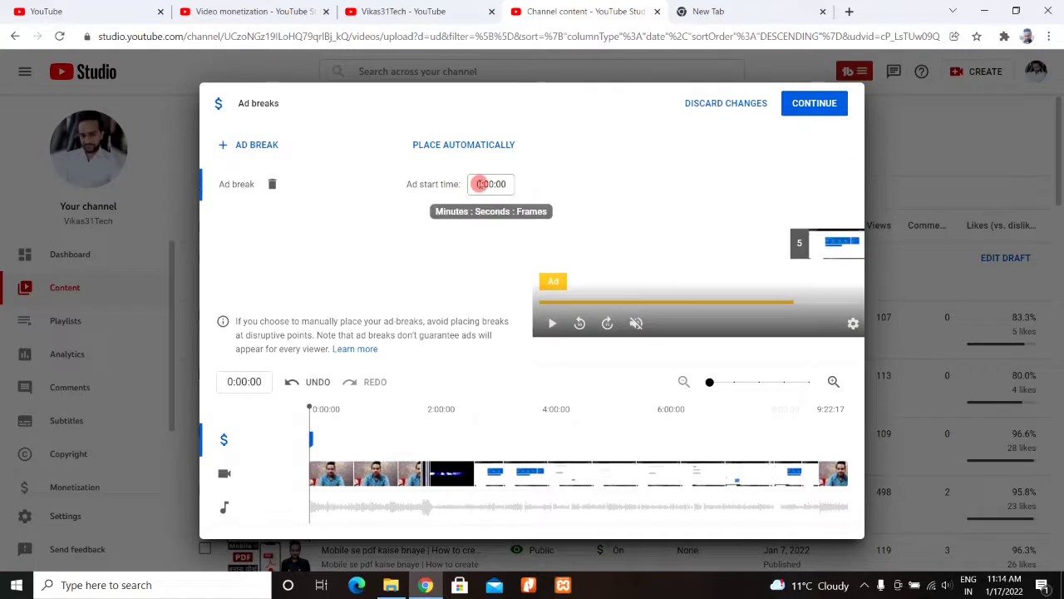
drag(480, 183, 471, 183)
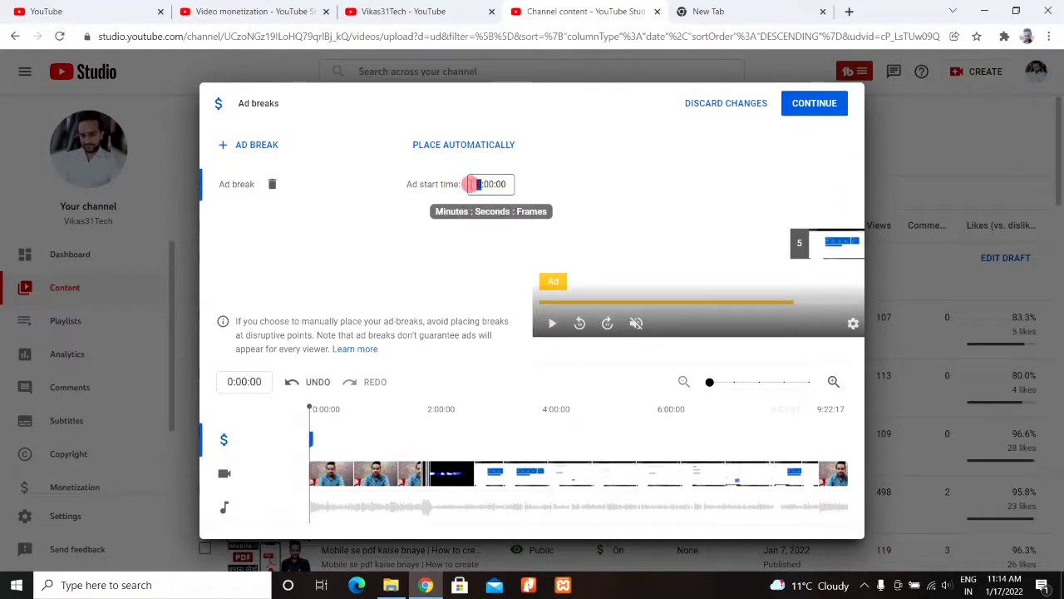
text(1)
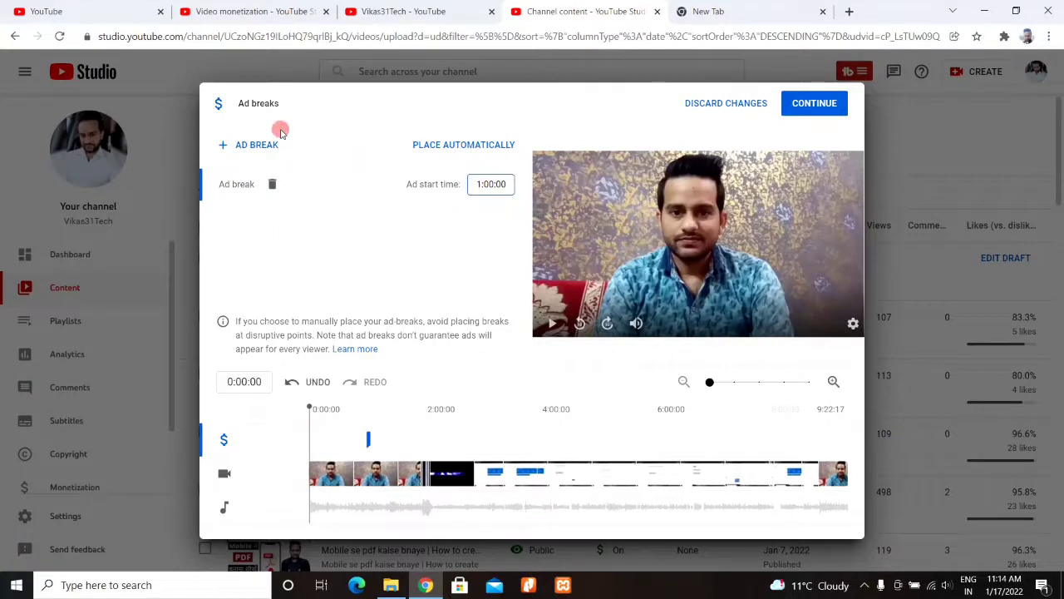
click(257, 144)
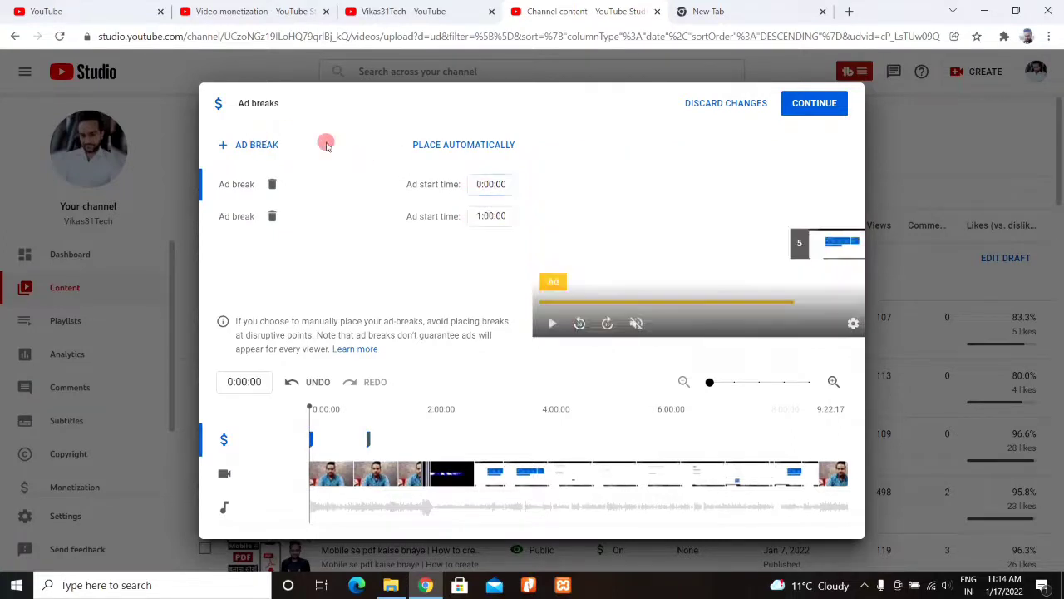
click(490, 184)
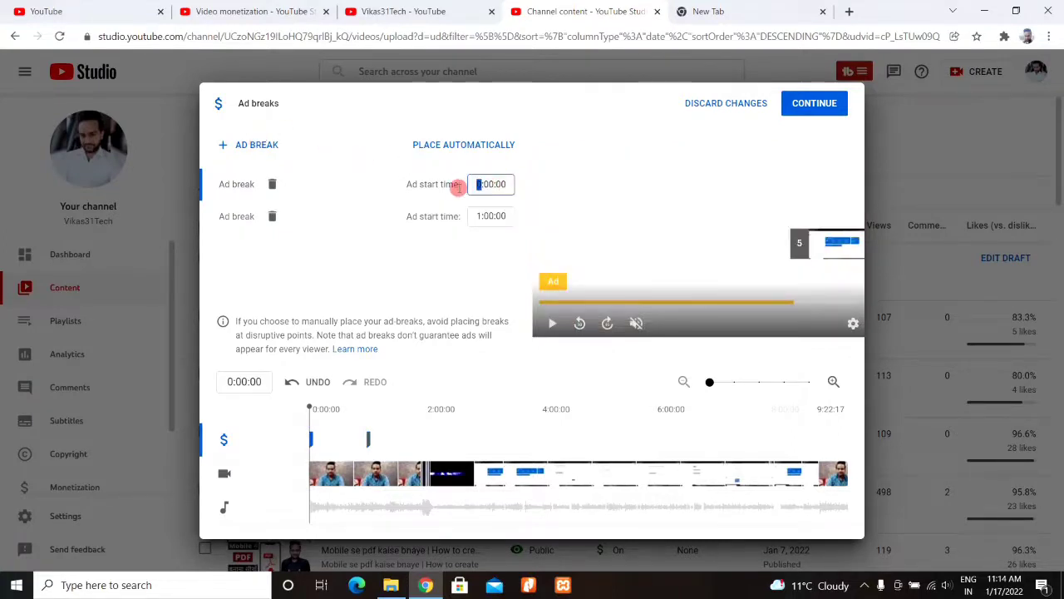
text(4)
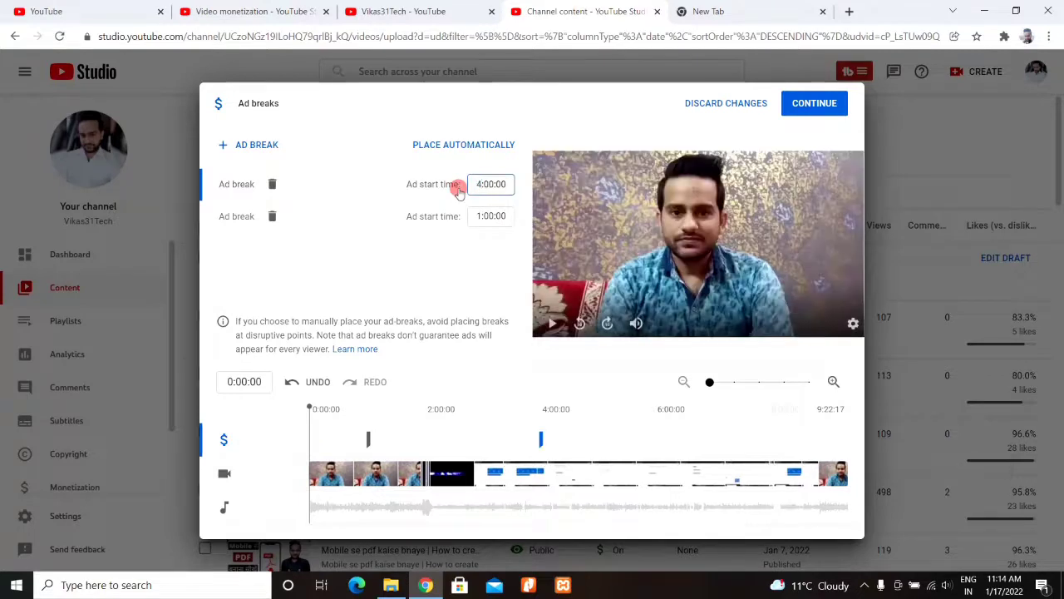
Step: Add a third ad break starting at 7:00:00 and apply the ad break changes
click(265, 145)
click(480, 185)
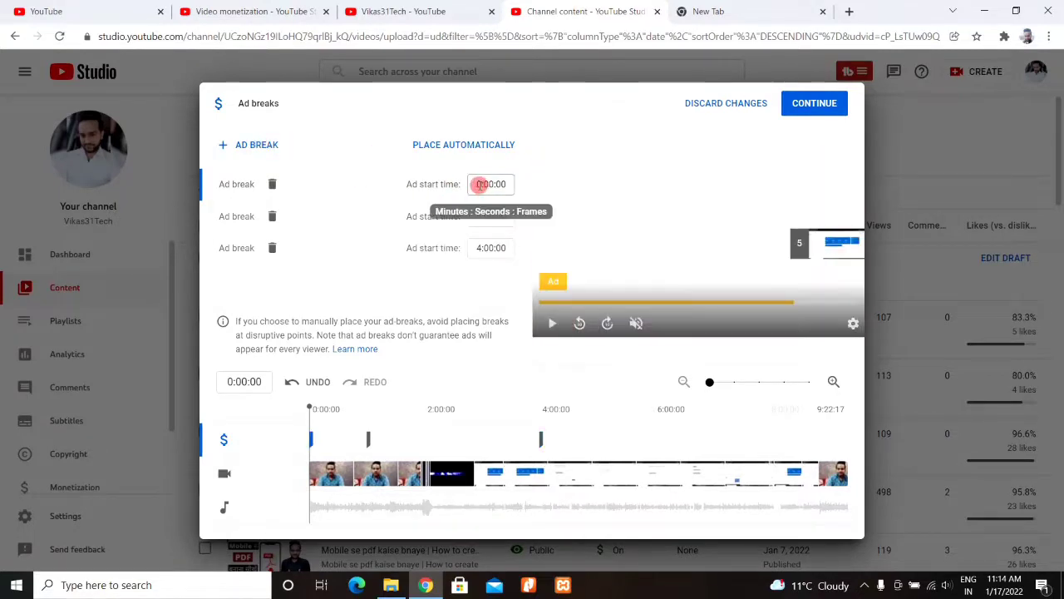
drag(480, 185, 467, 183)
text(7)
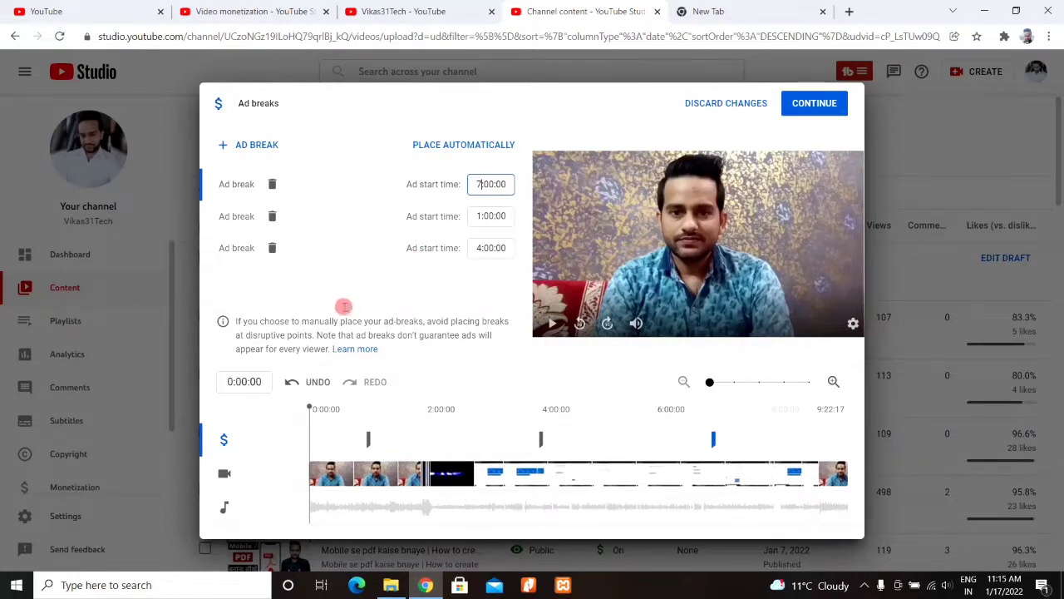
click(795, 116)
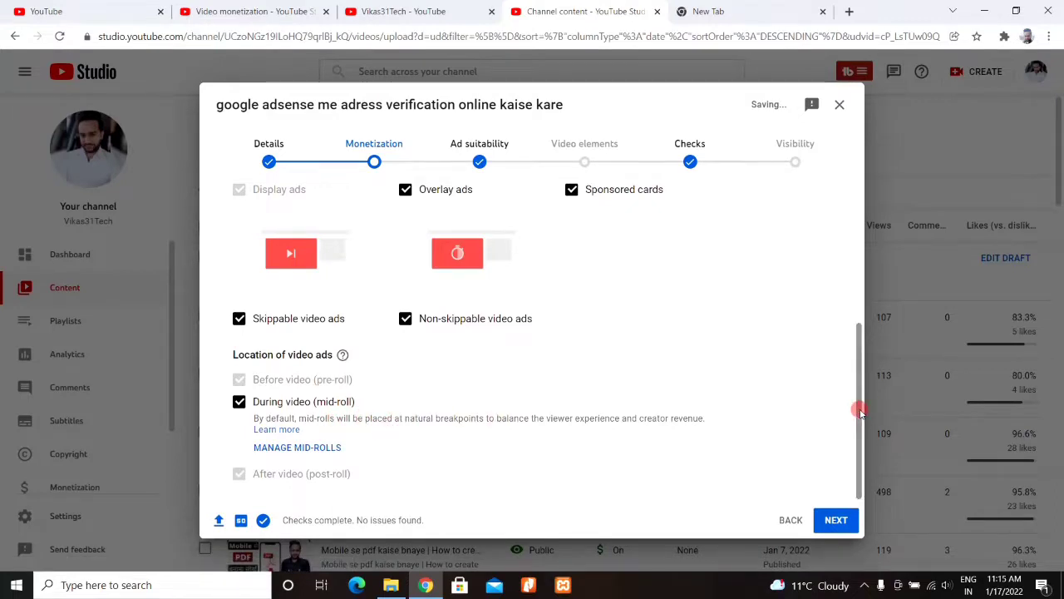
Step: Turn the Skippable video ads type off and back on for the draft
drag(856, 332, 859, 284)
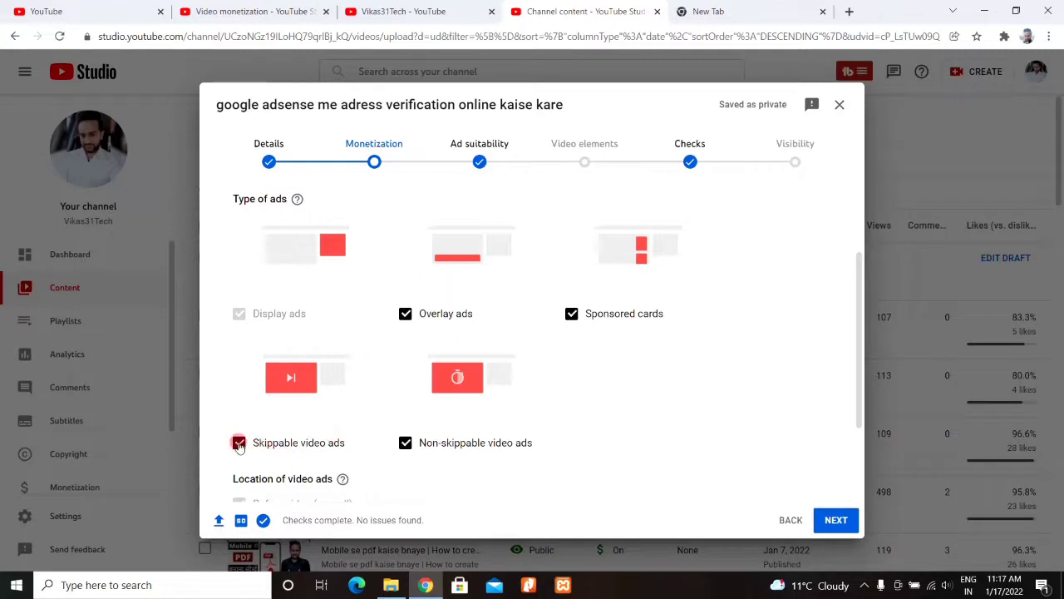
click(239, 444)
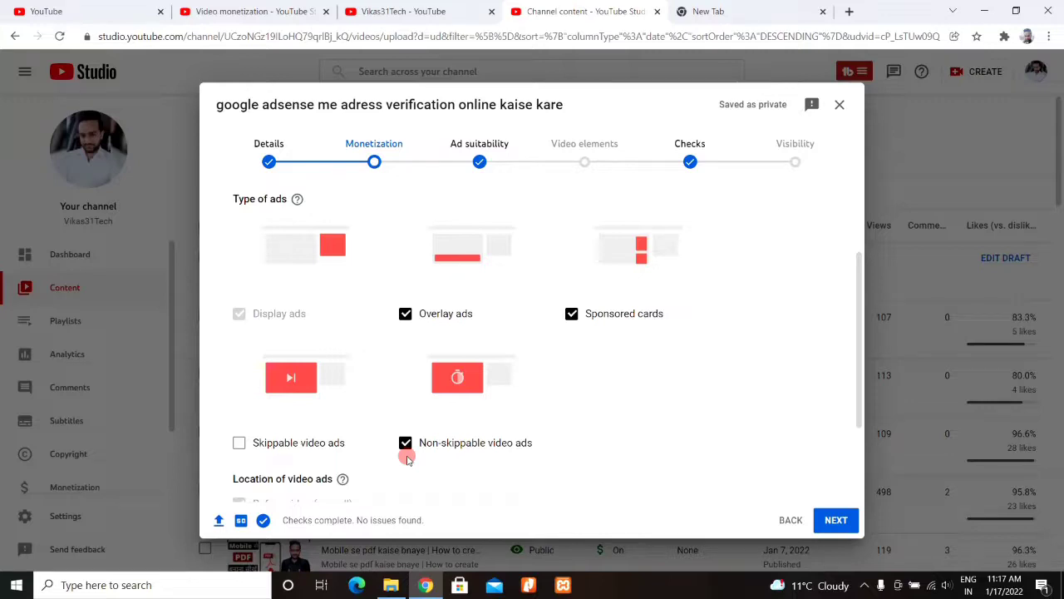
click(240, 443)
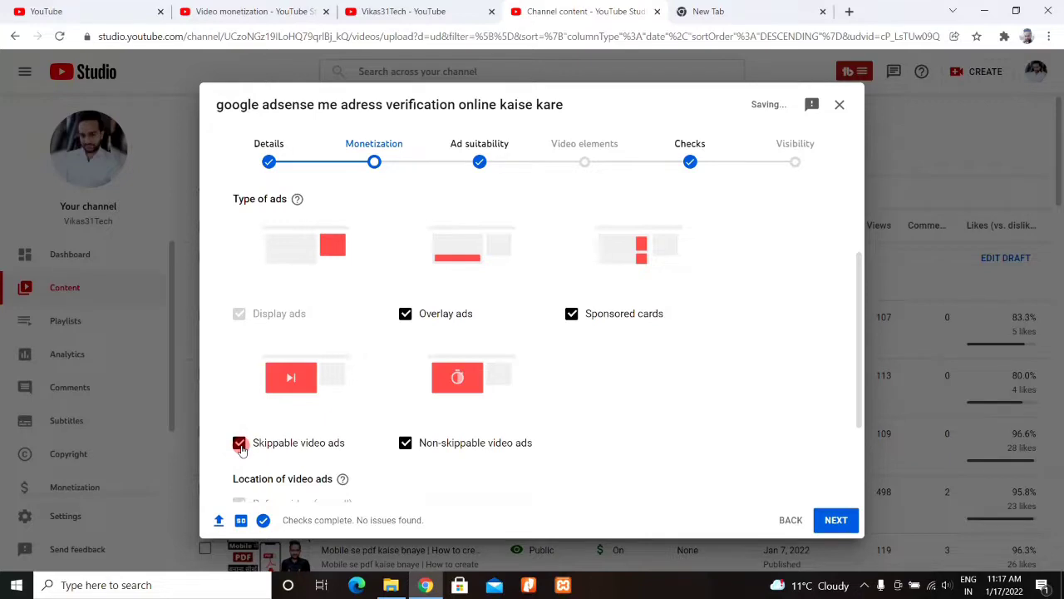